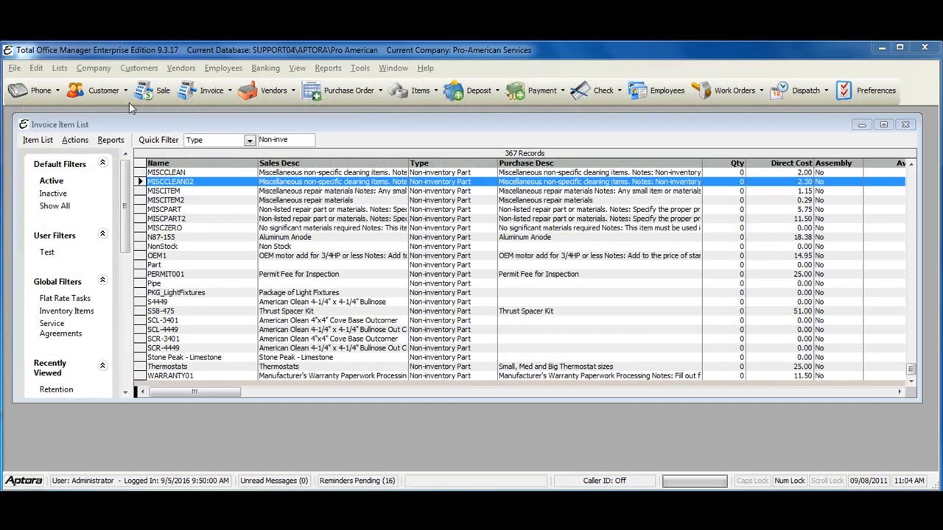
- Start adding a new item from the Invoice Item List
click(143, 69)
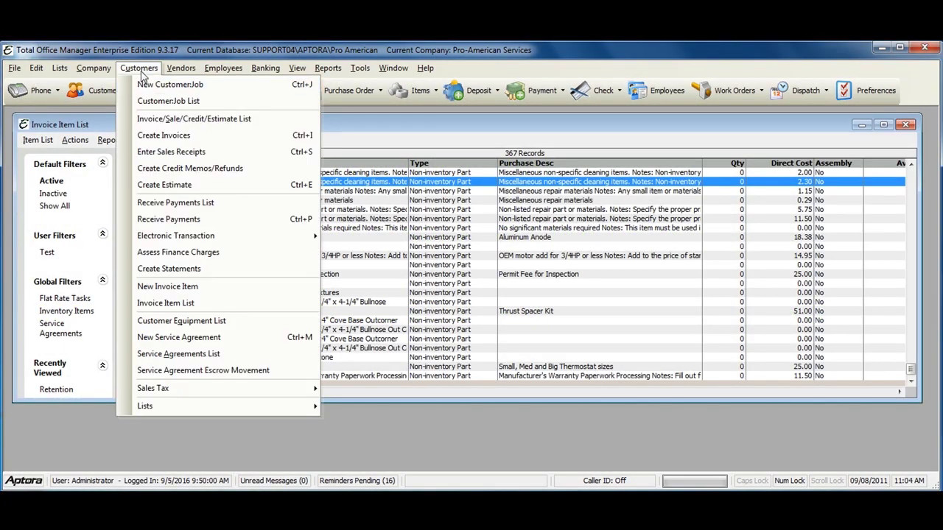
click(207, 303)
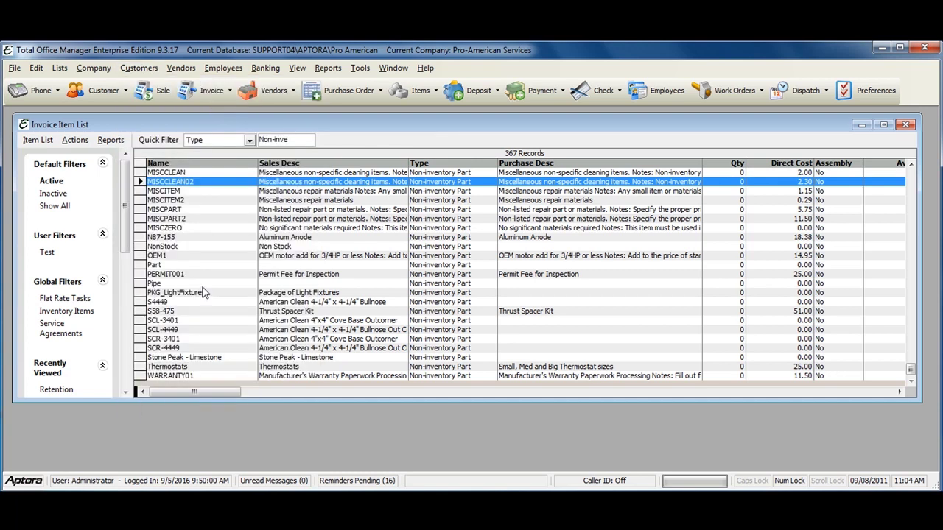
right_click(212, 194)
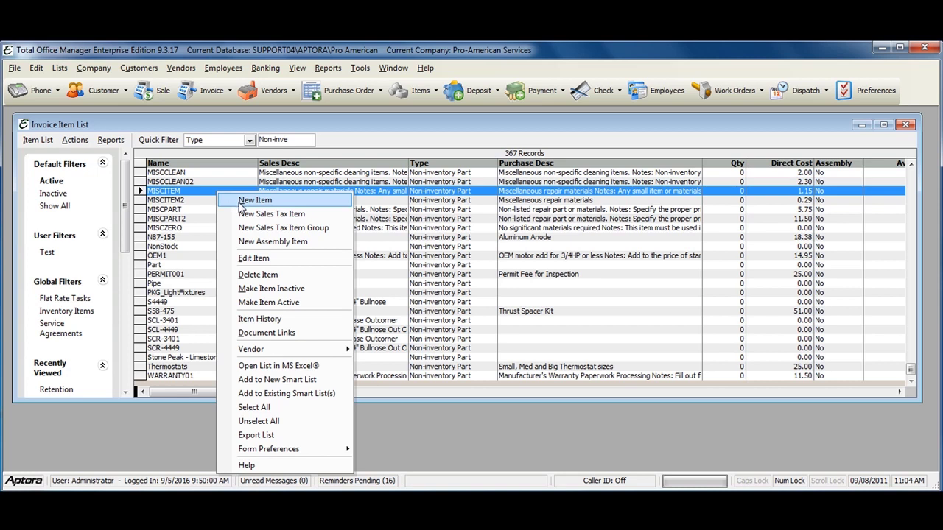
click(241, 203)
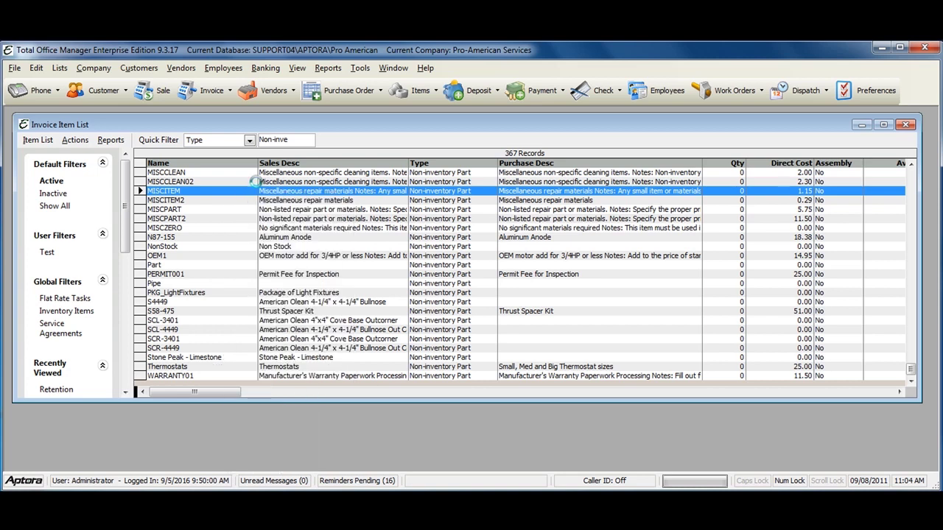
drag(316, 225, 229, 119)
- Set the new item's type to Non-inventory Part and its name/number to 32569
click(322, 140)
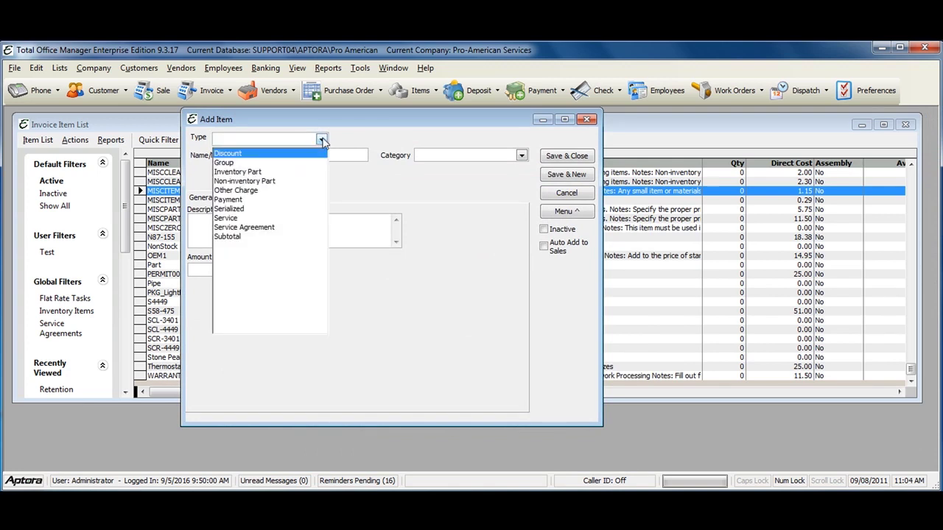
click(249, 182)
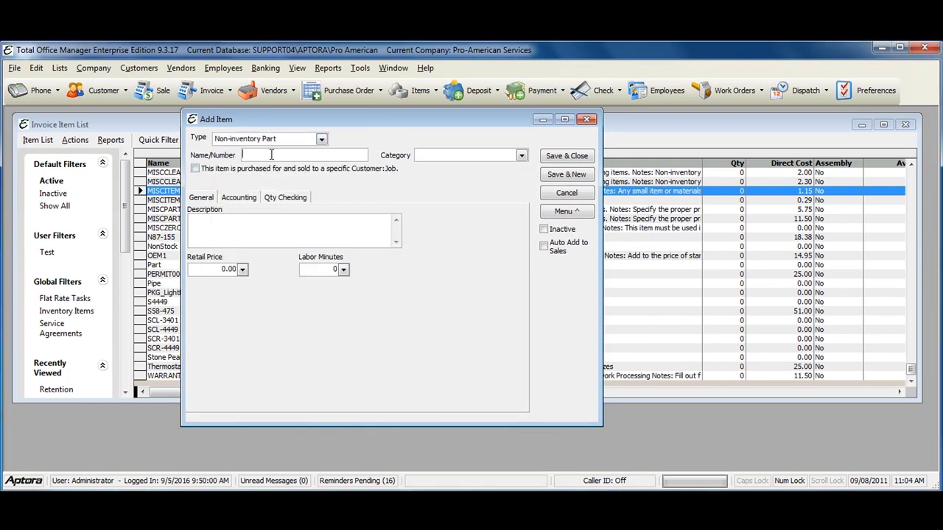
text(32569)
- Enter "Materials sold on job" as the item's description
click(227, 225)
text(Materials purchased)
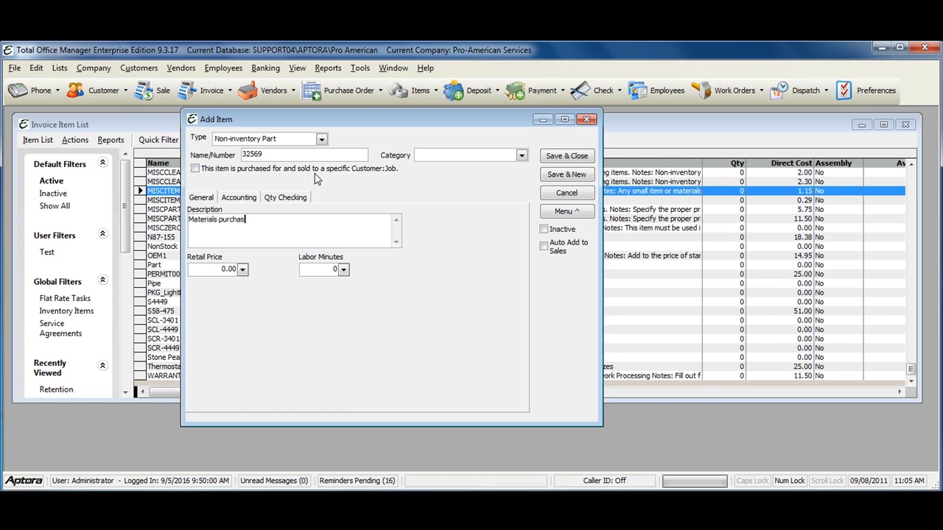
key(BackSpace)
key(BackSpace)
key(BackSpace)
key(BackSpace)
key(BackSpace)
key(BackSpace)
key(BackSpace)
key(BackSpace)
key(BackSpace)
text(sold on job)
- Set the item's retail price to 50.00
click(223, 270)
text(50.00)
click(286, 224)
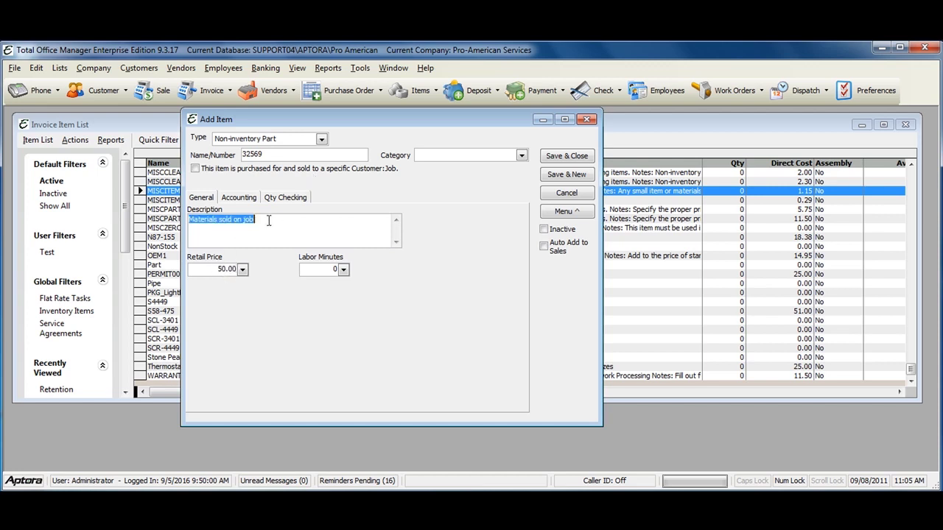
- Choose Sales - Parts & Materials as the item's income account
click(242, 200)
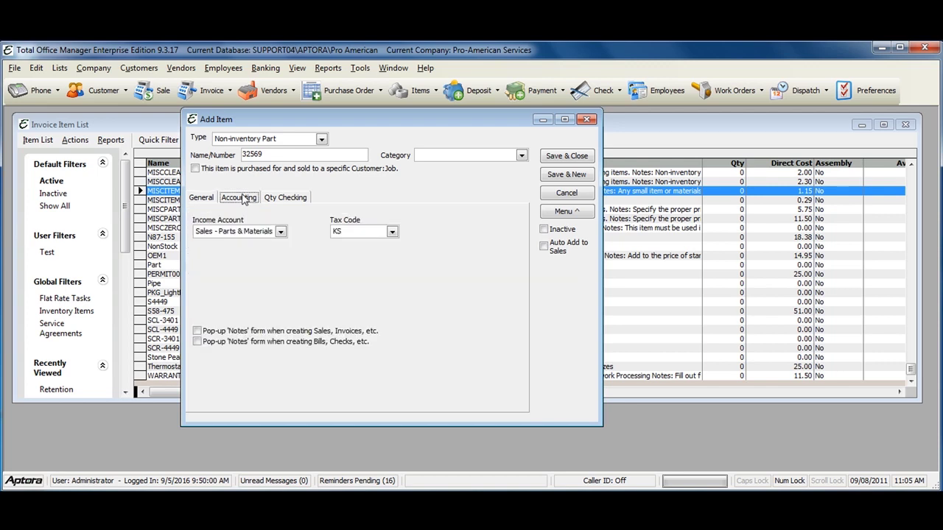
click(280, 232)
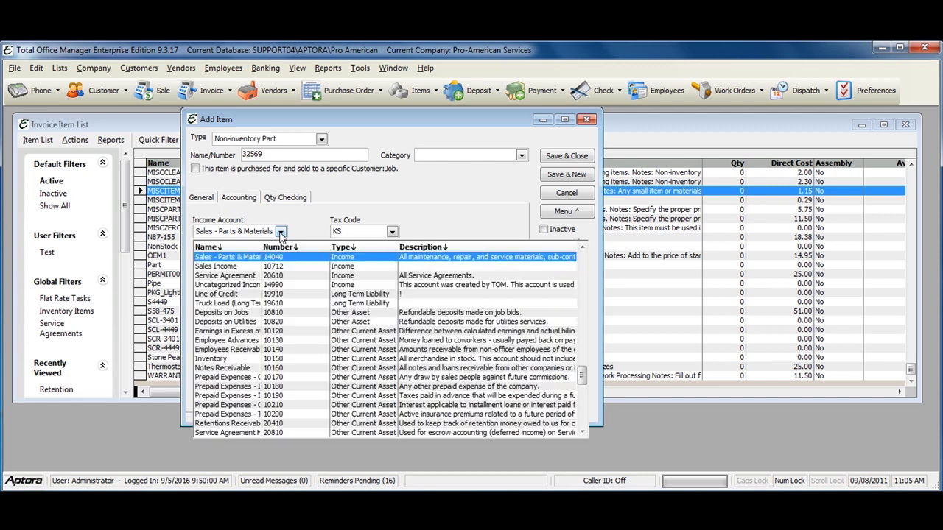
click(229, 258)
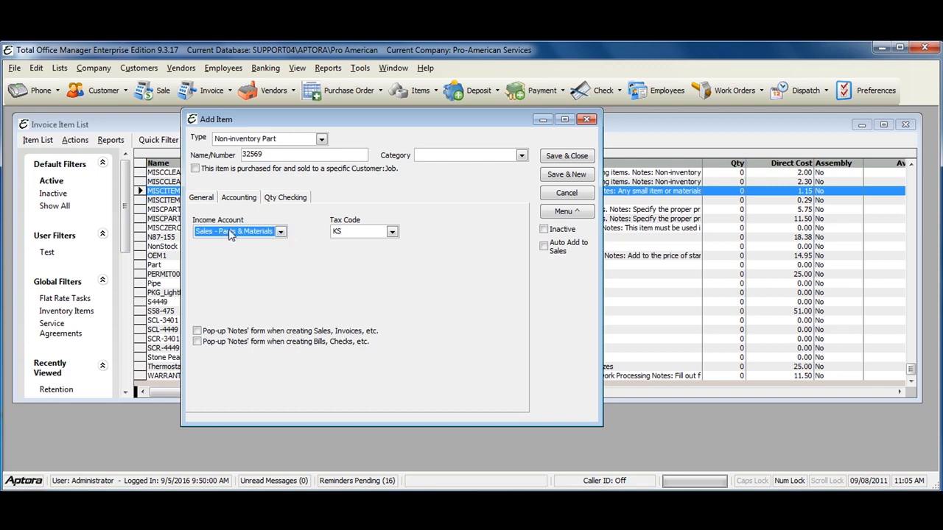
- Mark the item as purchased for and sold to a specific Customer:Job, and set its estimated cost to 20.00
click(202, 199)
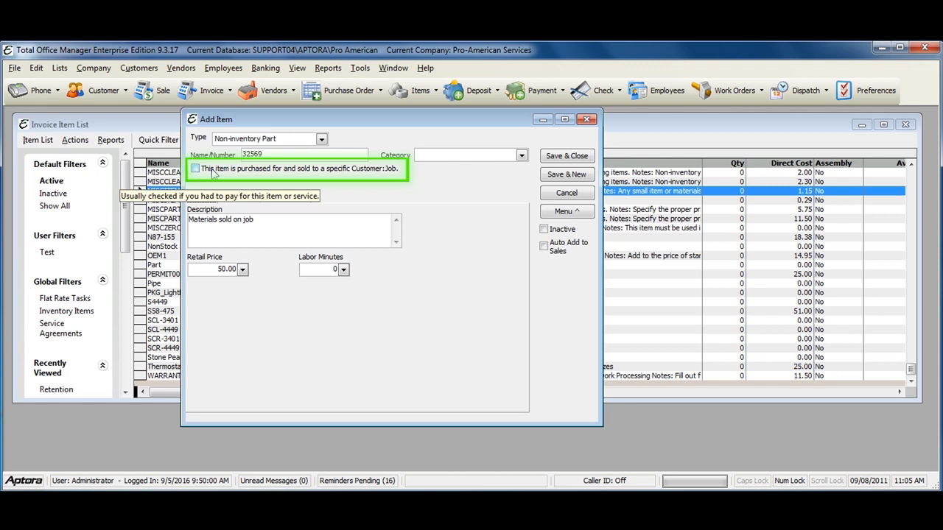
click(196, 170)
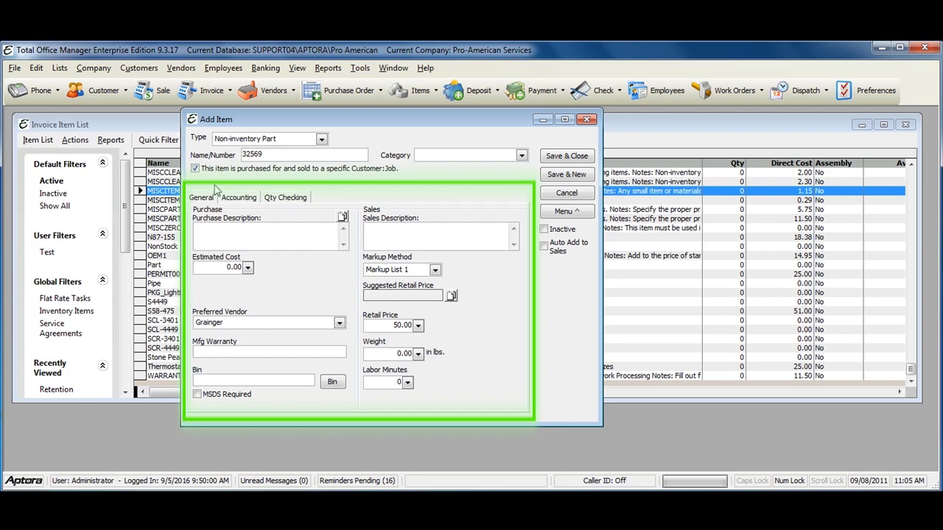
click(215, 229)
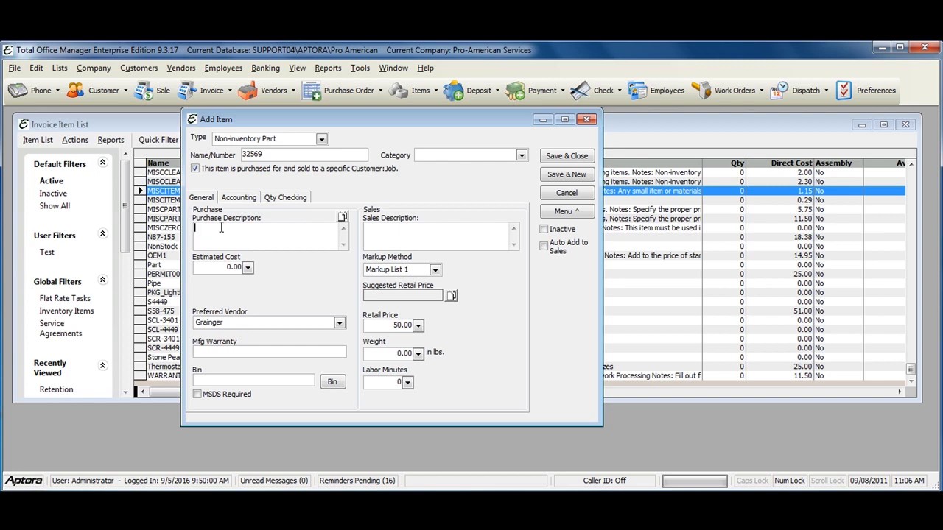
click(412, 227)
click(221, 266)
text(20.00)
- Set the item's retail price to 85.00
click(378, 326)
click(373, 324)
text(85.00)
- Keep Markup List 1 as the markup method and copy the suggested retail price of 67.50 into the retail price
click(435, 271)
click(436, 271)
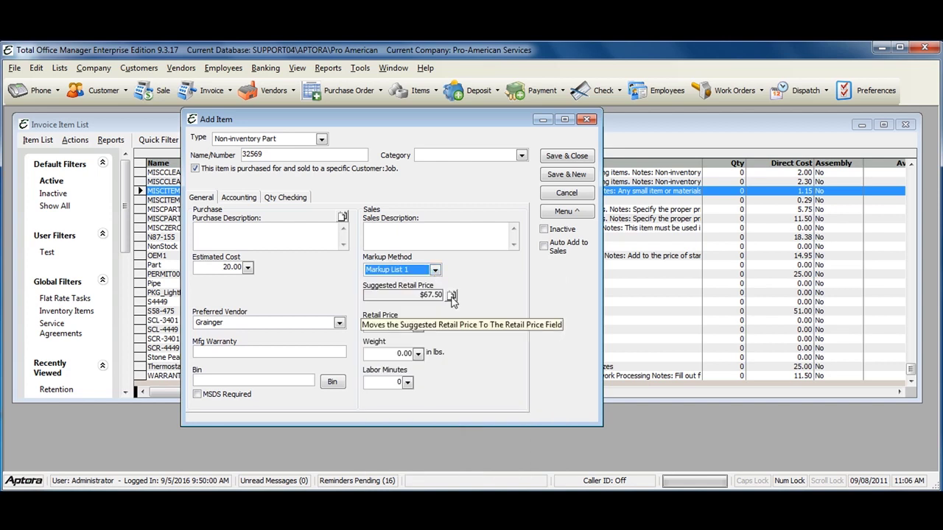
click(452, 296)
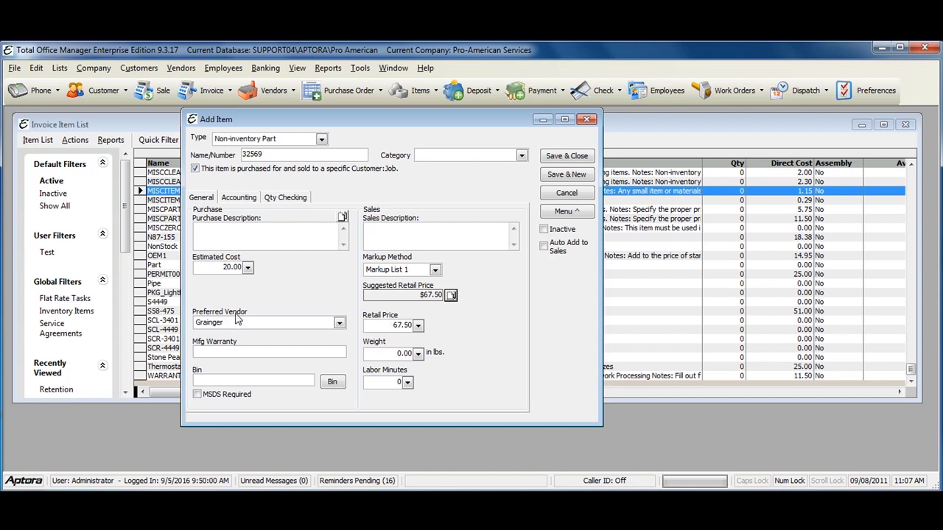
- Look over the manufacturer warranty and bin fields and the item's accounting settings
click(210, 349)
click(204, 380)
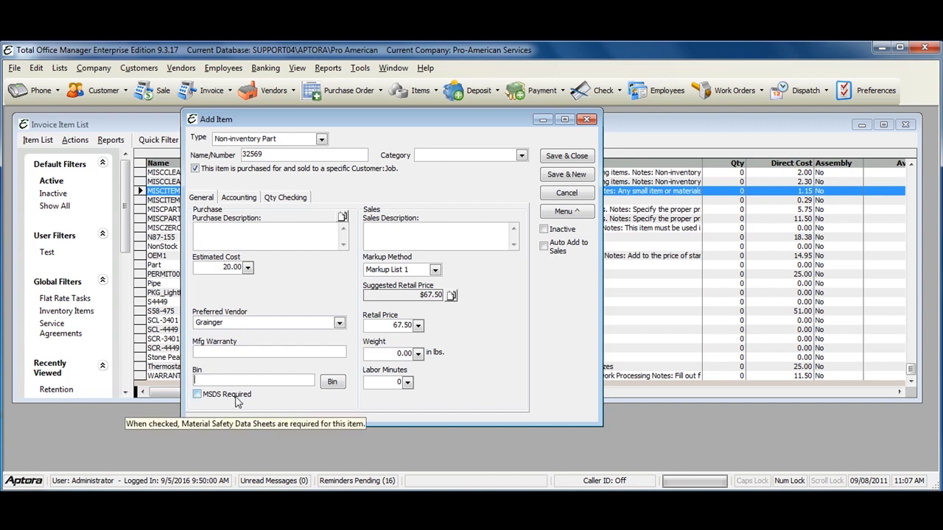
click(239, 199)
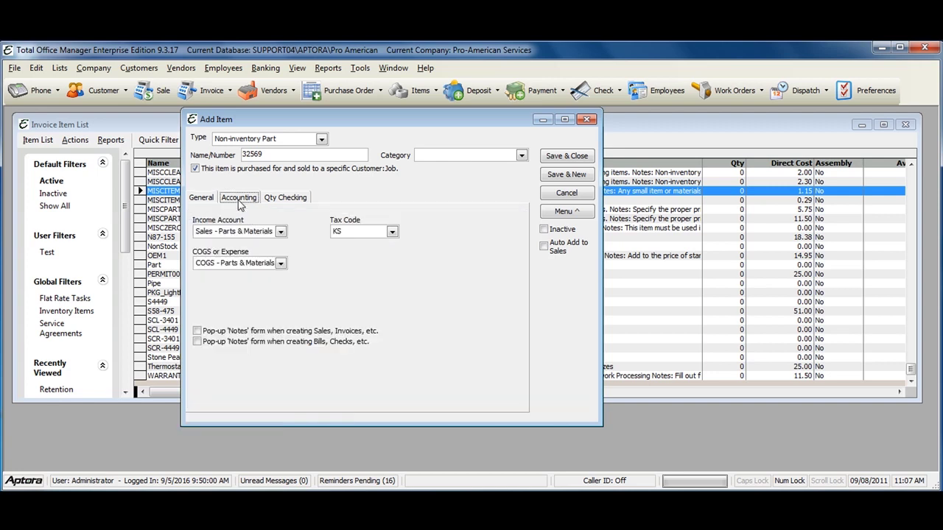